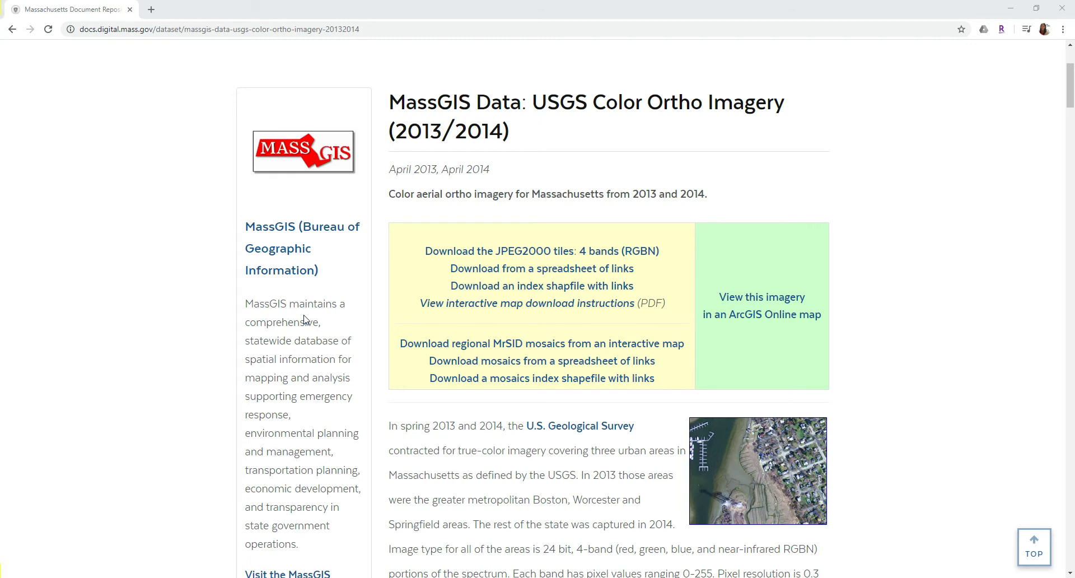
# Step: Scroll the MassGIS color ortho imagery page down to the Processing notes on UTM Zone 19N
pyautogui.scroll(-2, 370, 377)
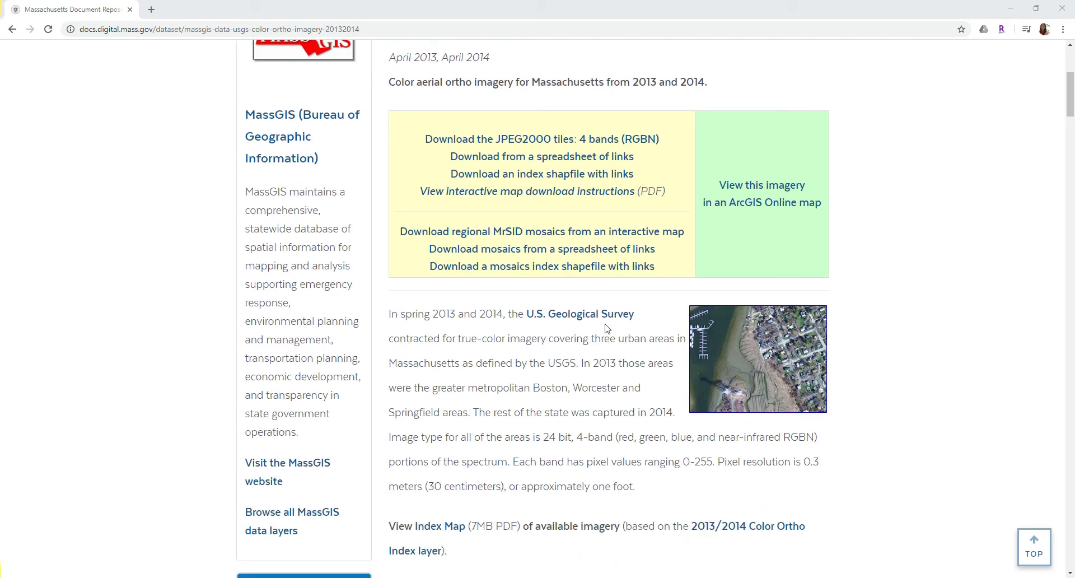
pyautogui.scroll(-7, 607, 328)
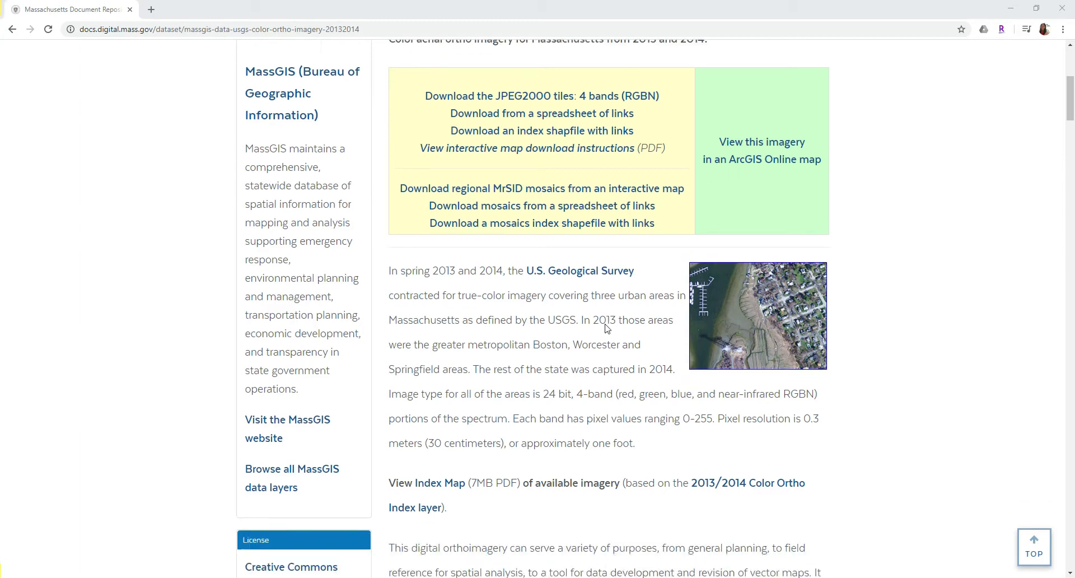
pyautogui.scroll(-3, 607, 328)
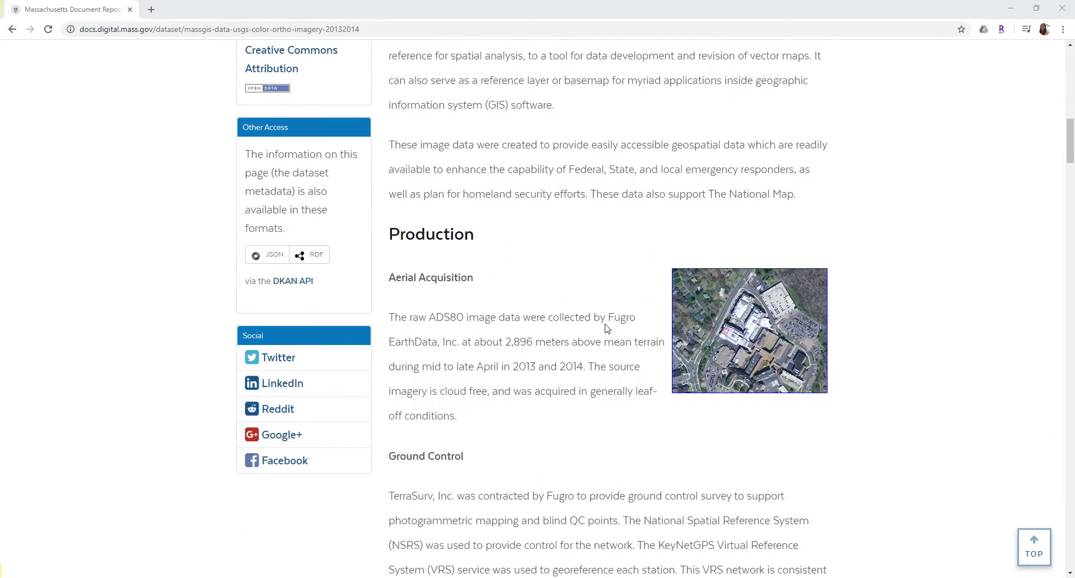
pyautogui.scroll(-5, 606, 328)
pyautogui.scroll(-1, 664, 413)
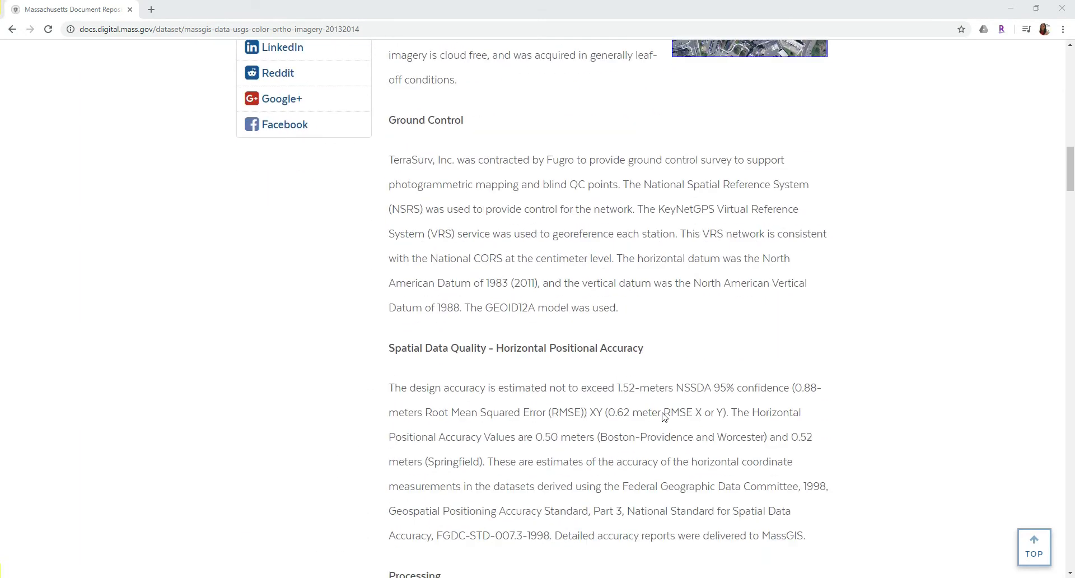
pyautogui.scroll(-2, 659, 390)
pyautogui.scroll(-4, 662, 392)
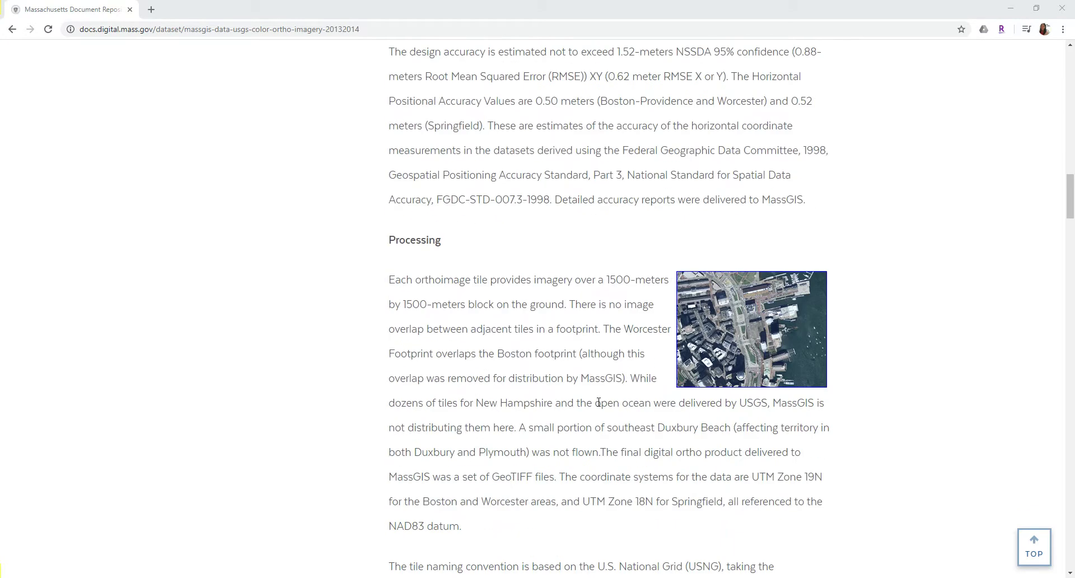
pyautogui.scroll(-2, 662, 409)
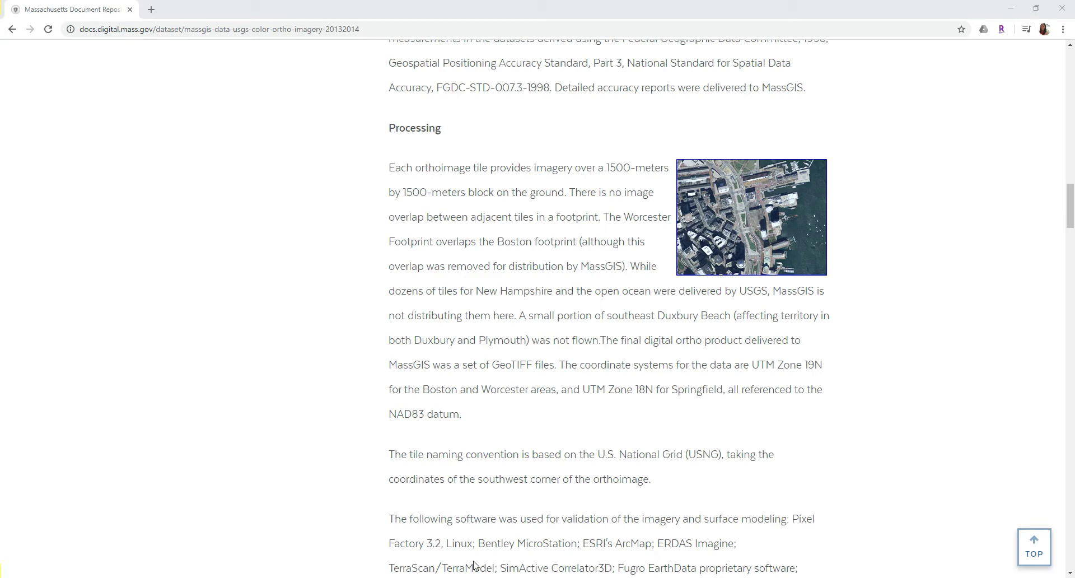
# Step: Add 19TCG270575.jp2 from the lab_three images folder to the ArcMap map
pyautogui.moveTo(491, 577)
pyautogui.click(529, 554)
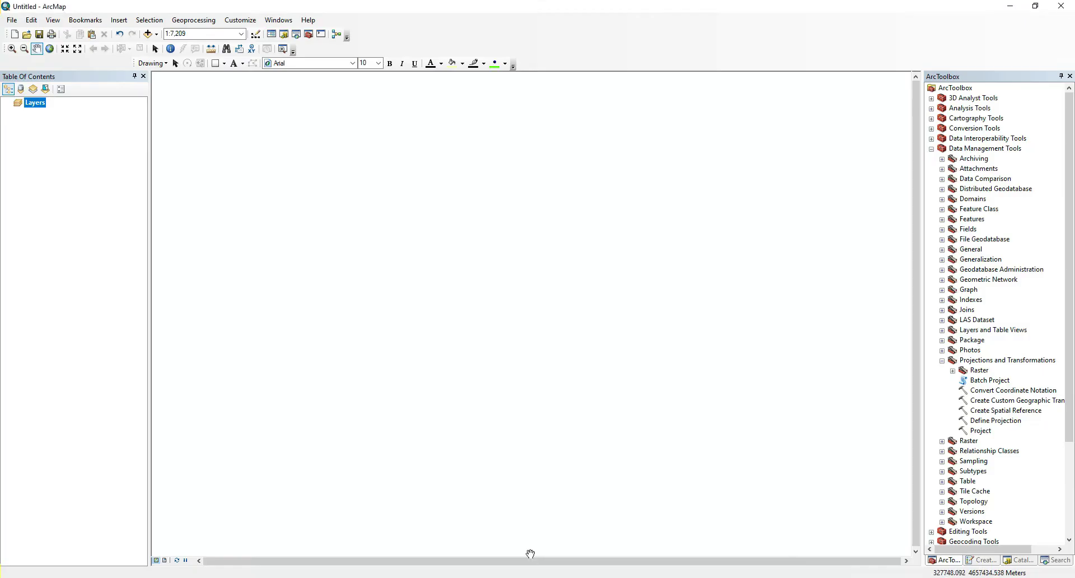
pyautogui.click(149, 35)
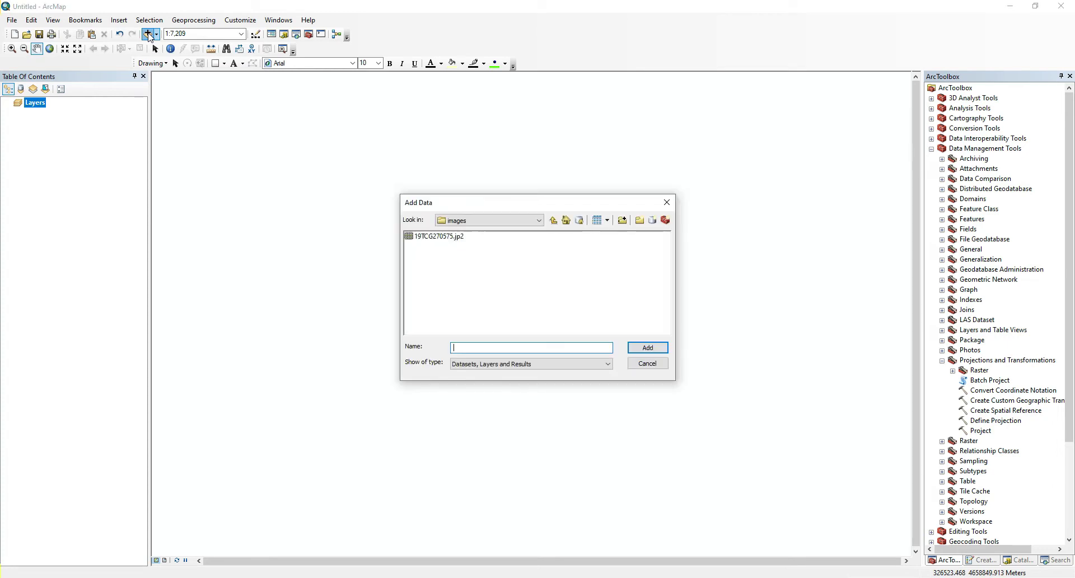
pyautogui.click(553, 219)
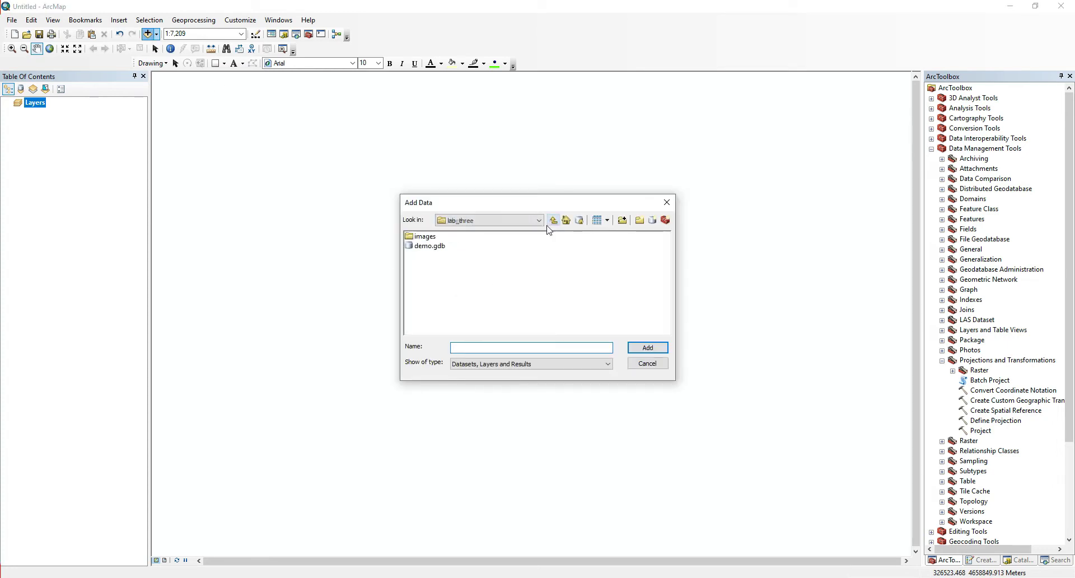
pyautogui.doubleClick(424, 237)
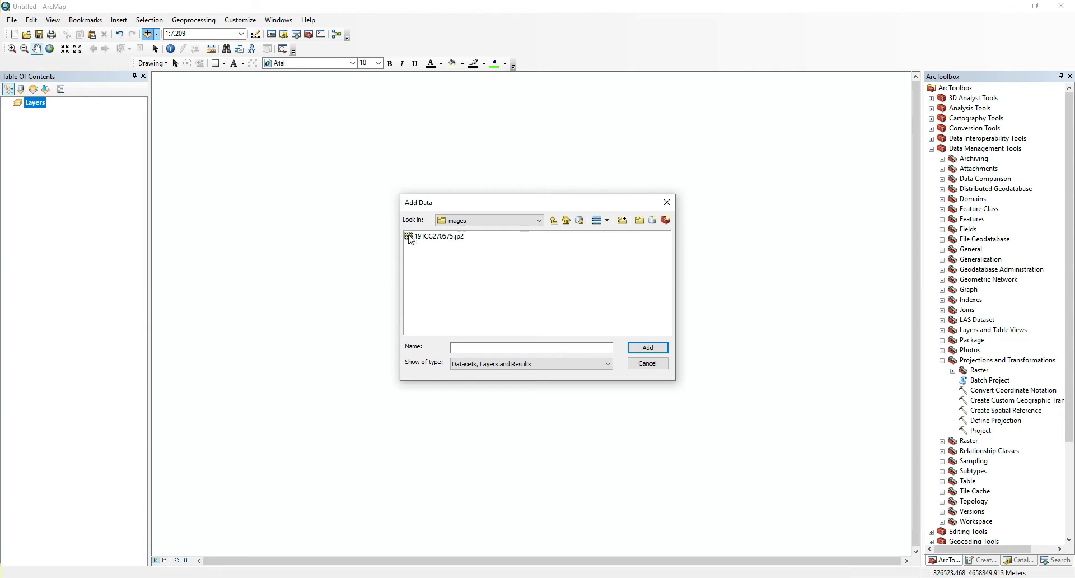
pyautogui.click(419, 240)
pyautogui.click(633, 349)
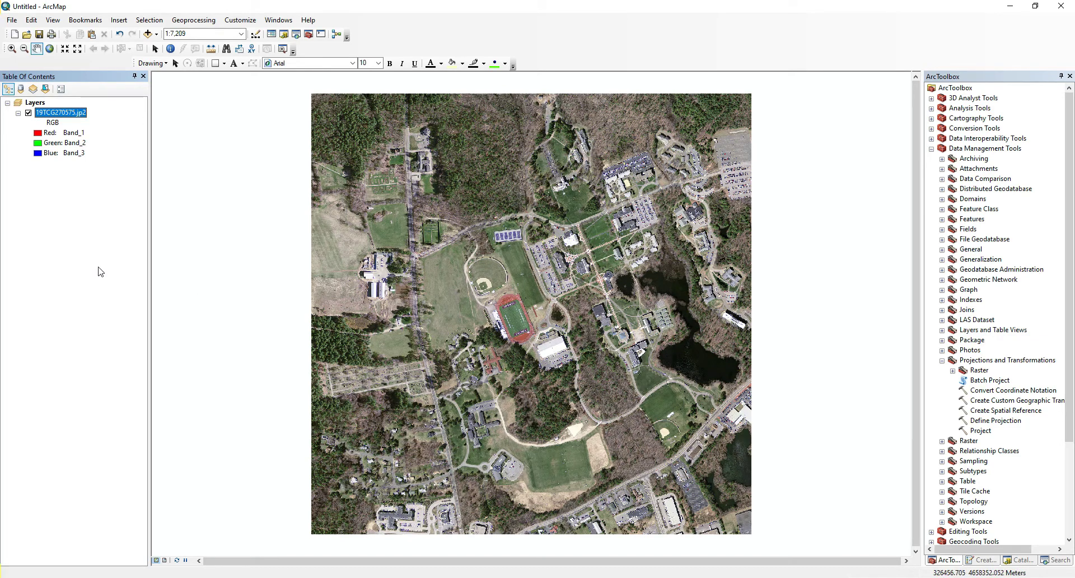
pyautogui.click(108, 208)
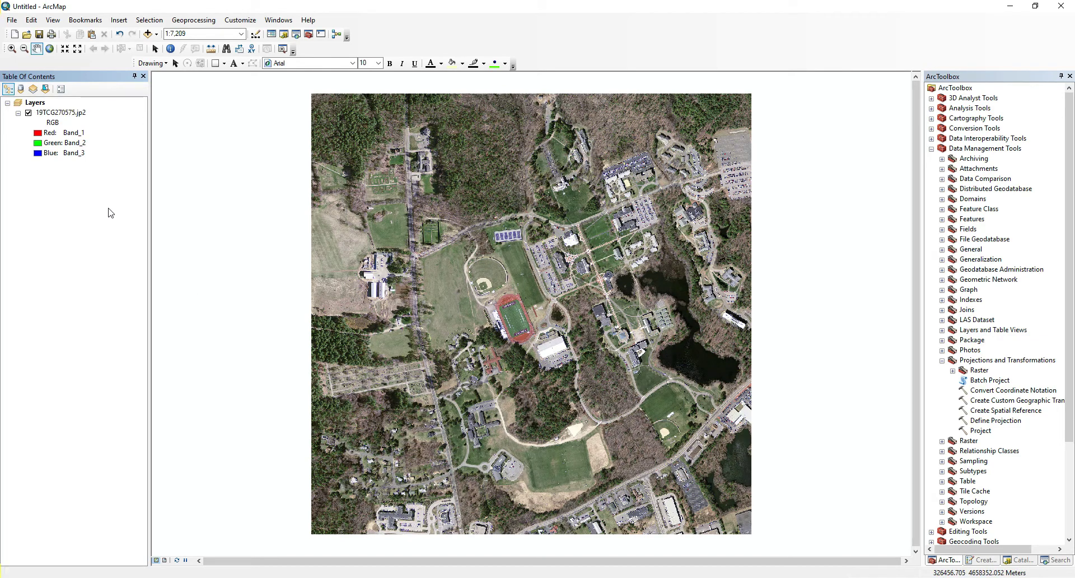
pyautogui.click(78, 115)
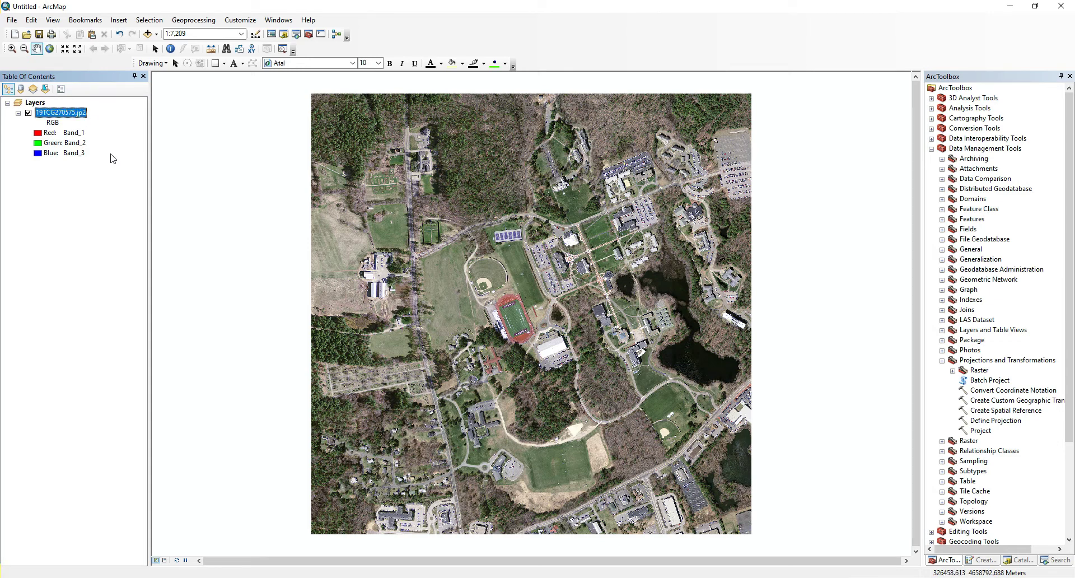
pyautogui.rightClick(70, 113)
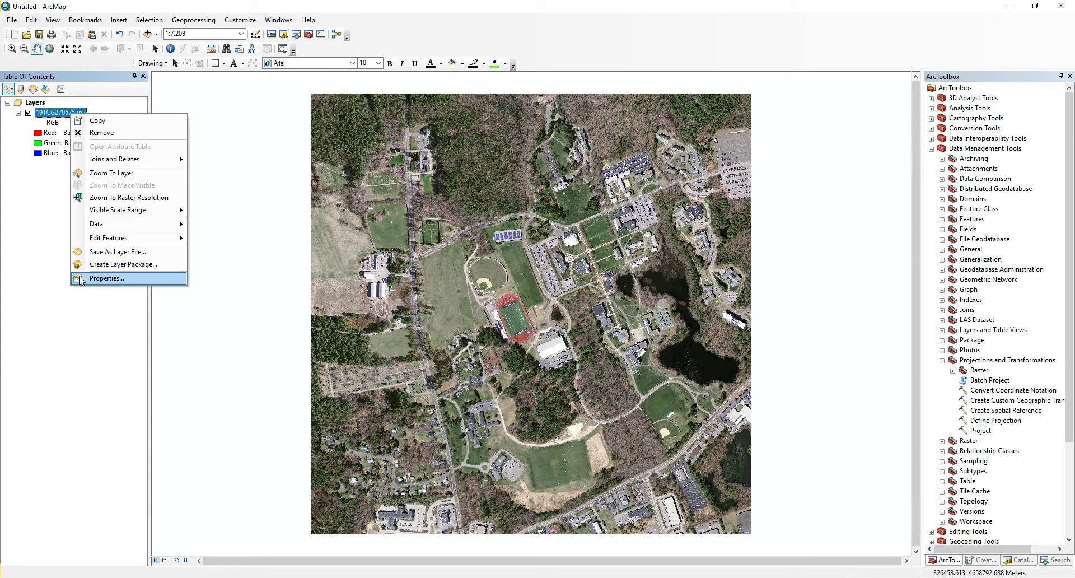
pyautogui.click(107, 278)
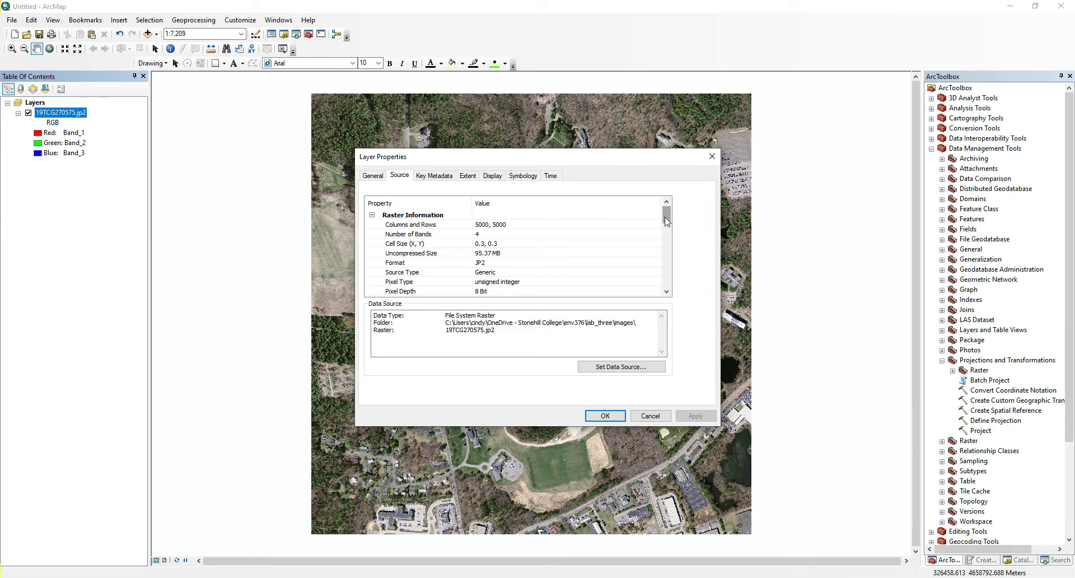
pyautogui.moveTo(666, 222); pyautogui.dragTo(667, 255)
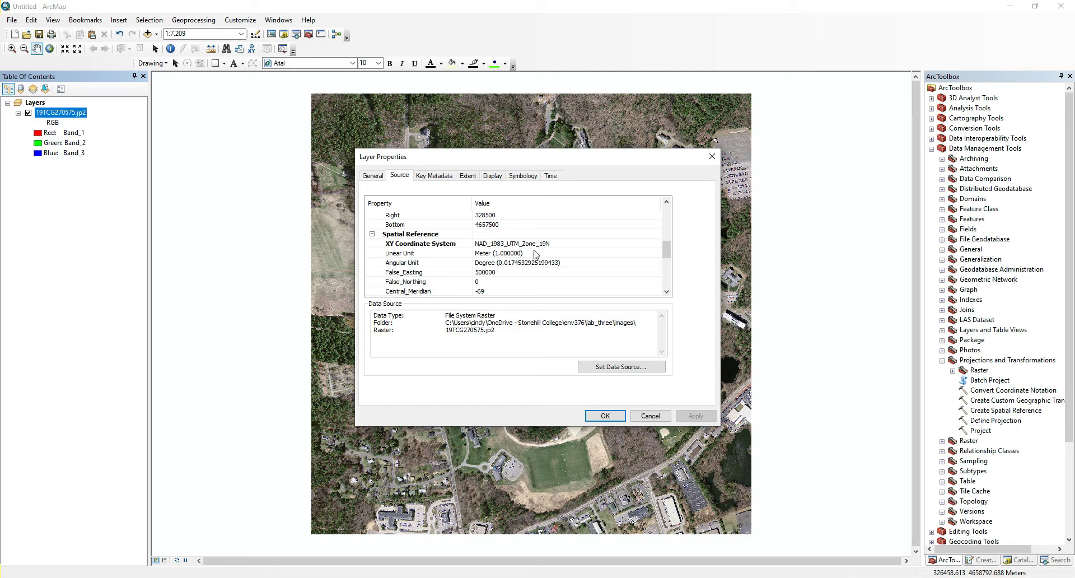
pyautogui.click(614, 419)
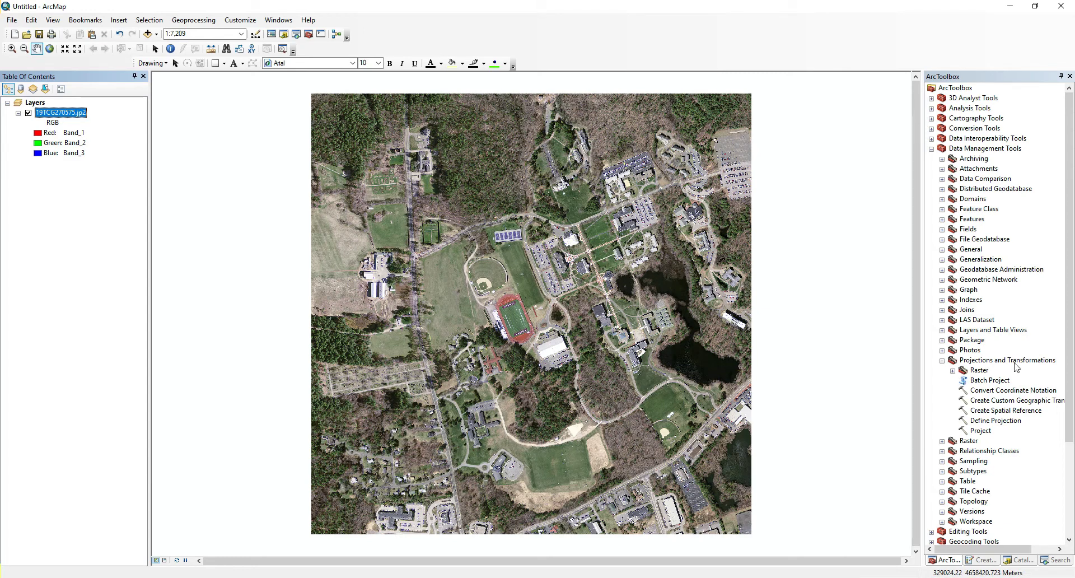
# Step: Open the Raster Project Raster tool with 19TCG270575.jp2 as the input raster
pyautogui.click(952, 370)
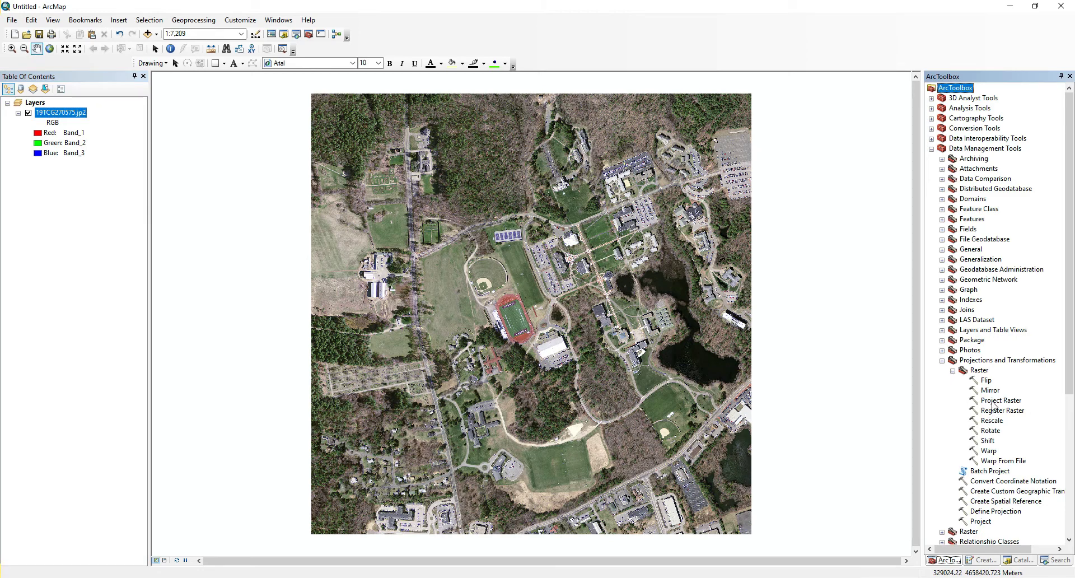
pyautogui.click(994, 400)
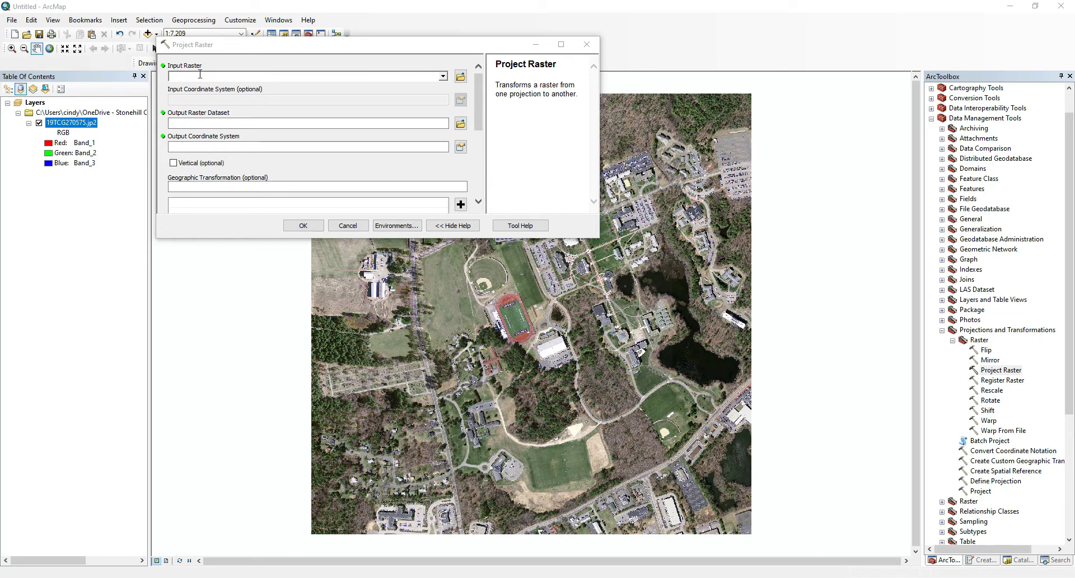
pyautogui.click(442, 77)
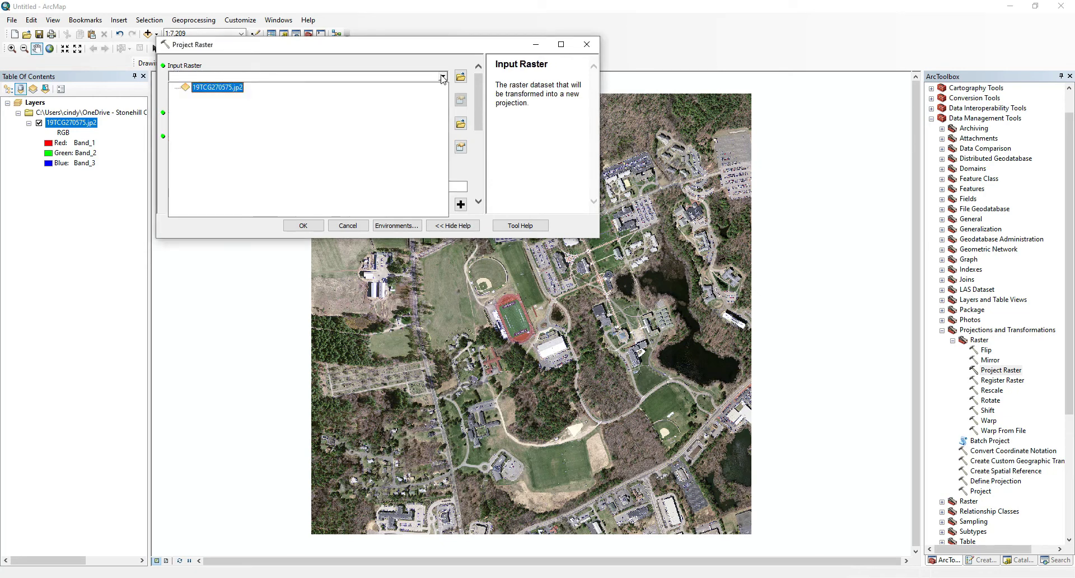
pyautogui.click(232, 92)
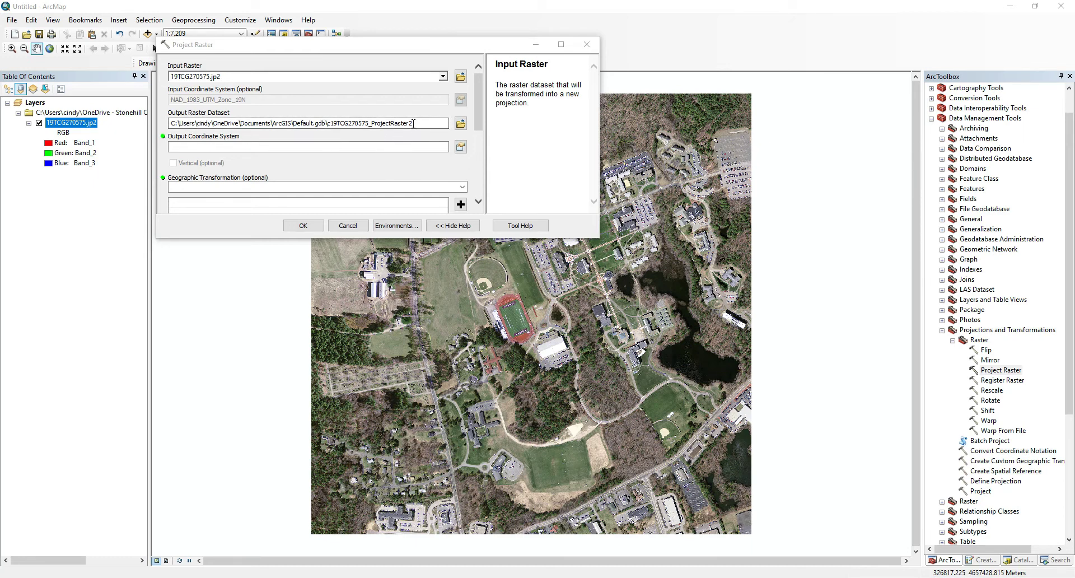
# Step: Review the Project Raster help descriptions for the input raster and output dataset fields
pyautogui.click(415, 124)
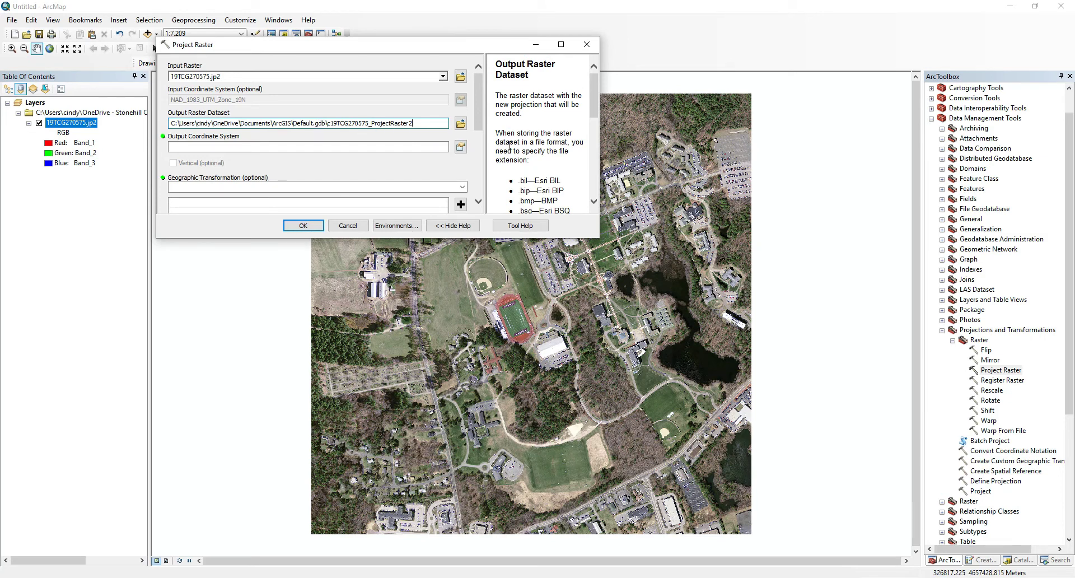
pyautogui.scroll(-1, 511, 145)
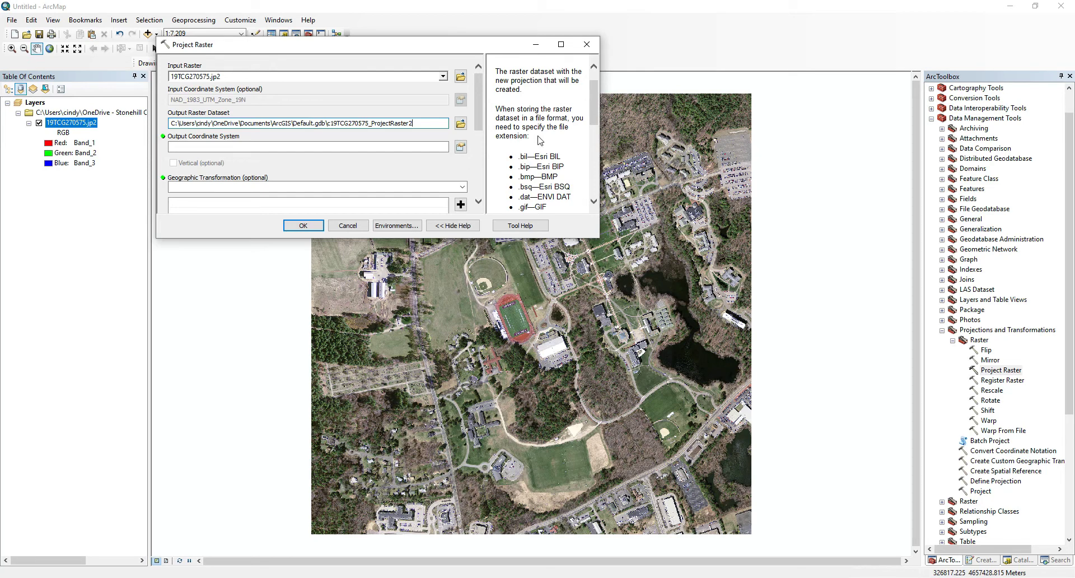
pyautogui.scroll(-3, 540, 140)
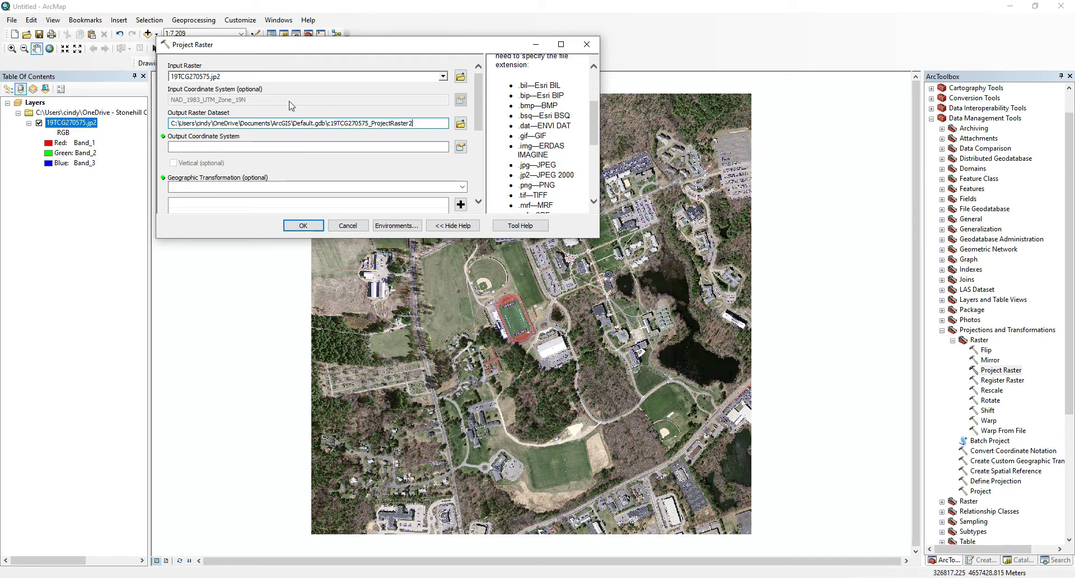
pyautogui.click(213, 78)
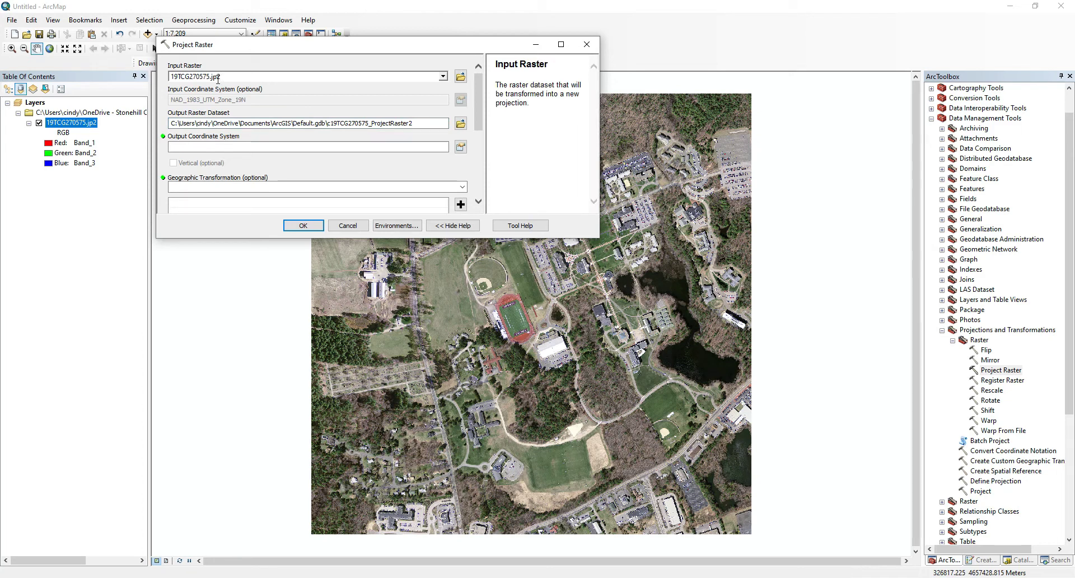
pyautogui.click(397, 123)
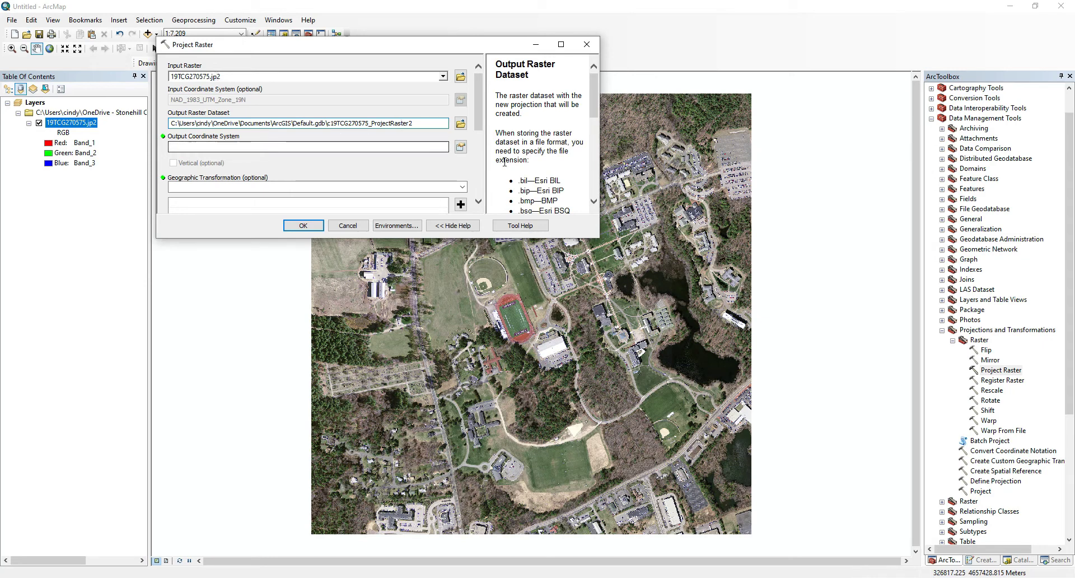
pyautogui.scroll(-5, 535, 149)
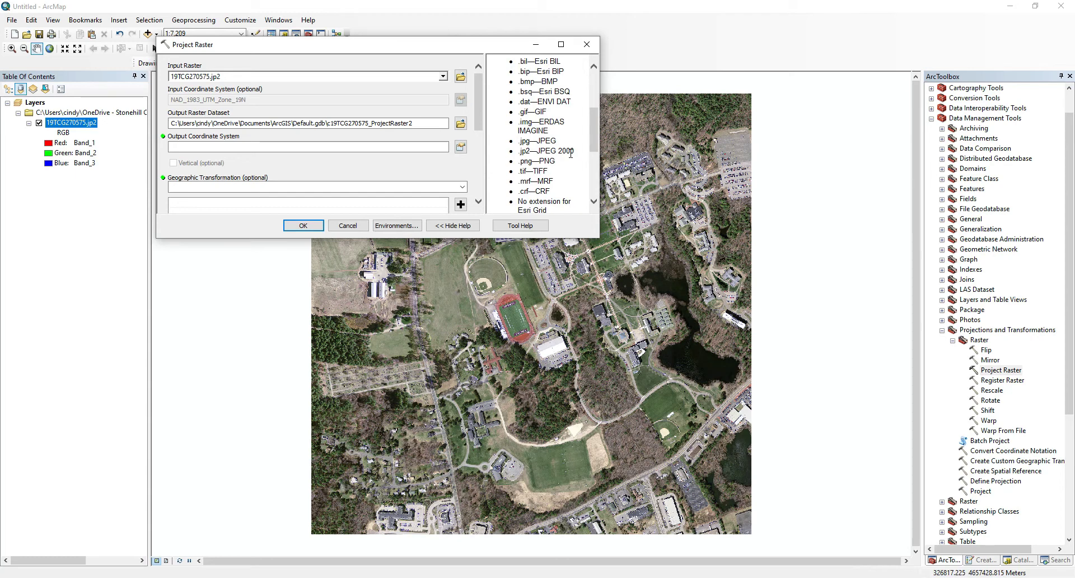
# Step: Save the output raster as Stonehill_SPM.jp2 in the lab_three images folder
pyautogui.click(460, 124)
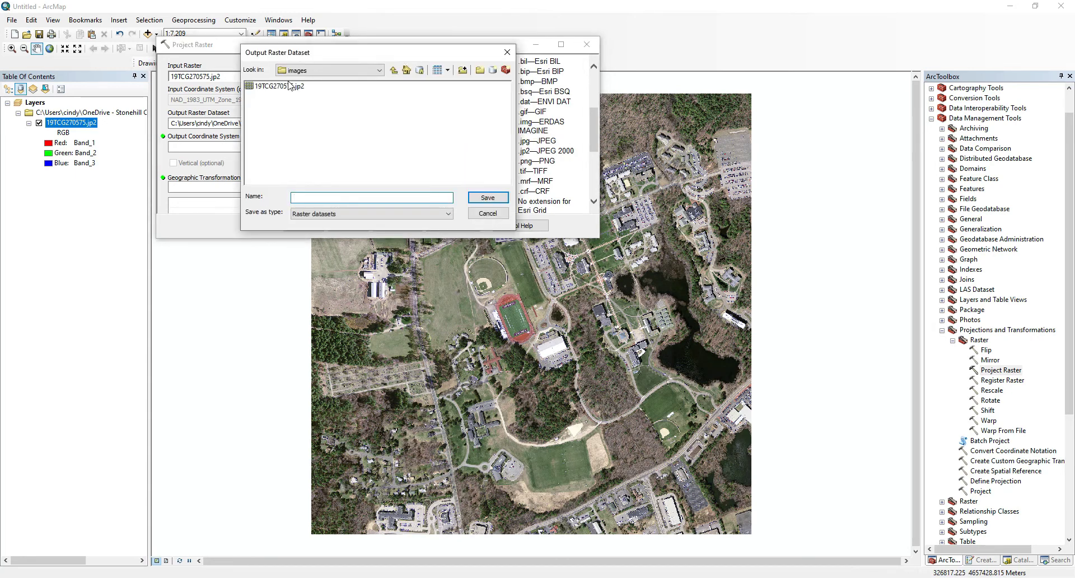
pyautogui.write('Stonehill_SPM')
pyautogui.write('.jp2')
pyautogui.click(484, 201)
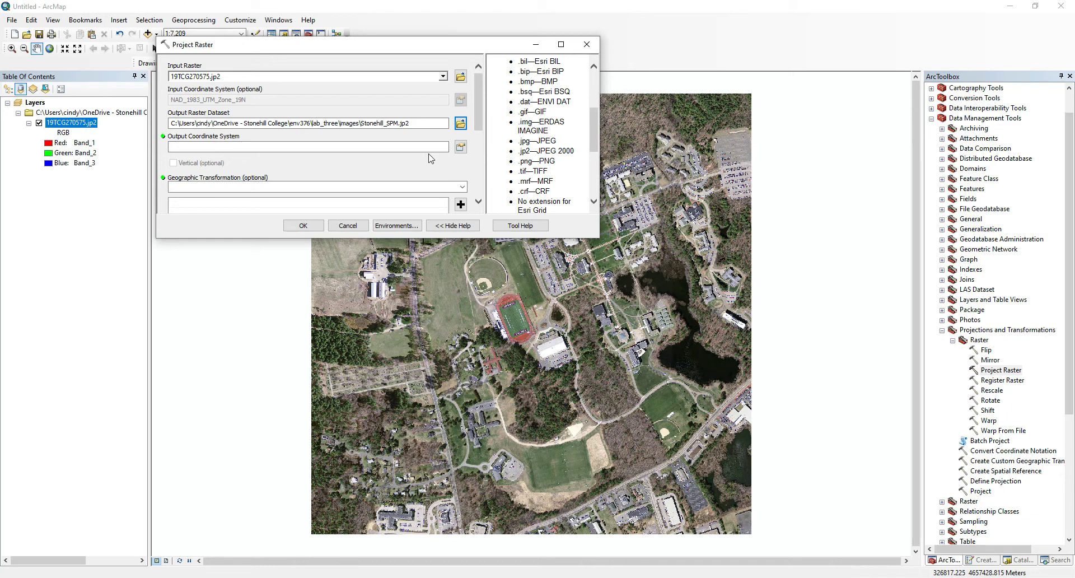
# Step: Set the output coordinate system to NAD 1983 State Plane Massachusetts Mainland FIPS 2001 (Meters)
pyautogui.click(460, 147)
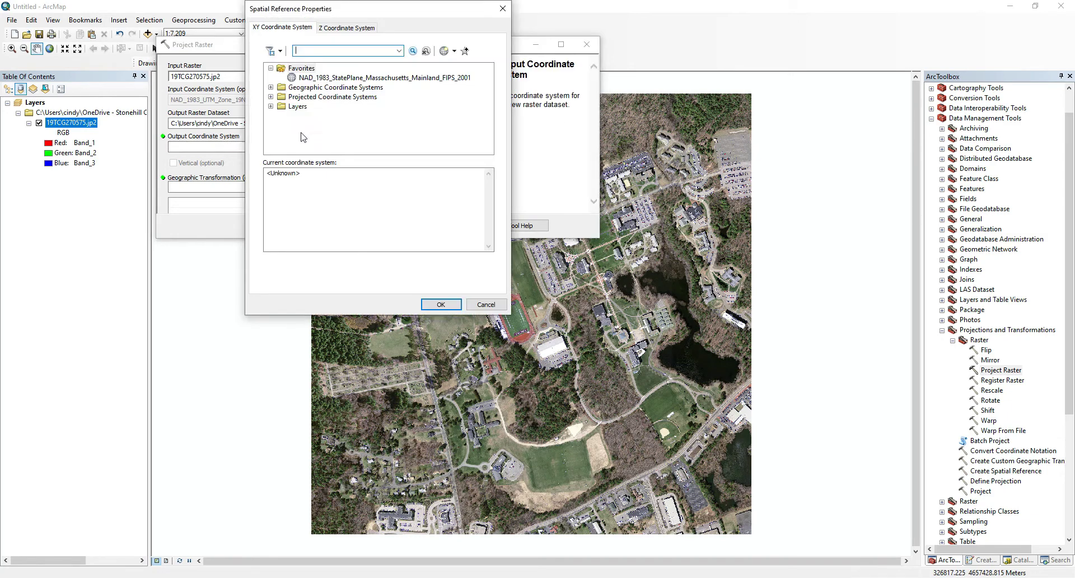
pyautogui.click(271, 97)
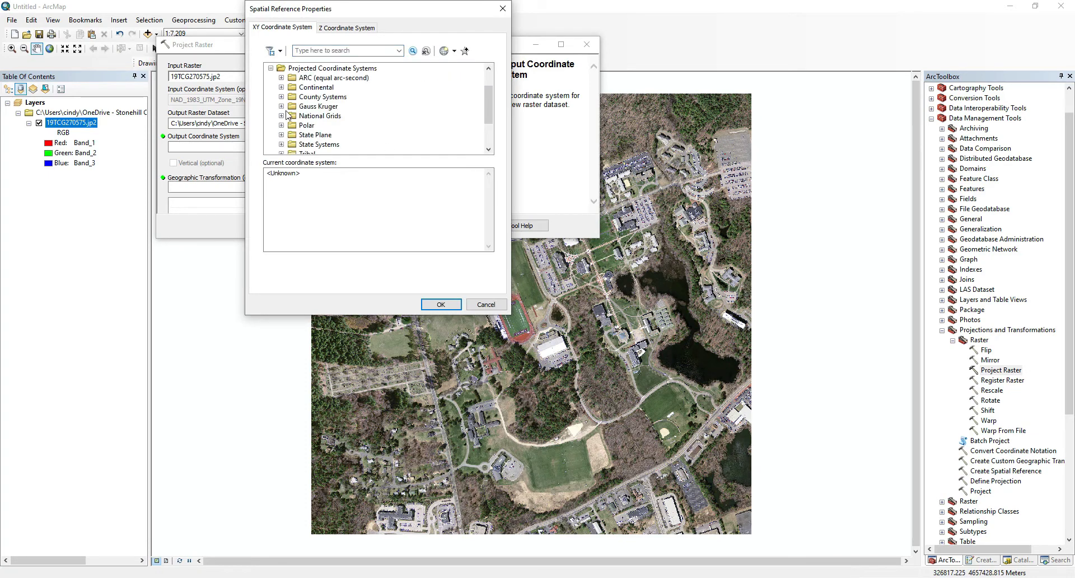
pyautogui.click(281, 135)
pyautogui.scroll(-1, 296, 124)
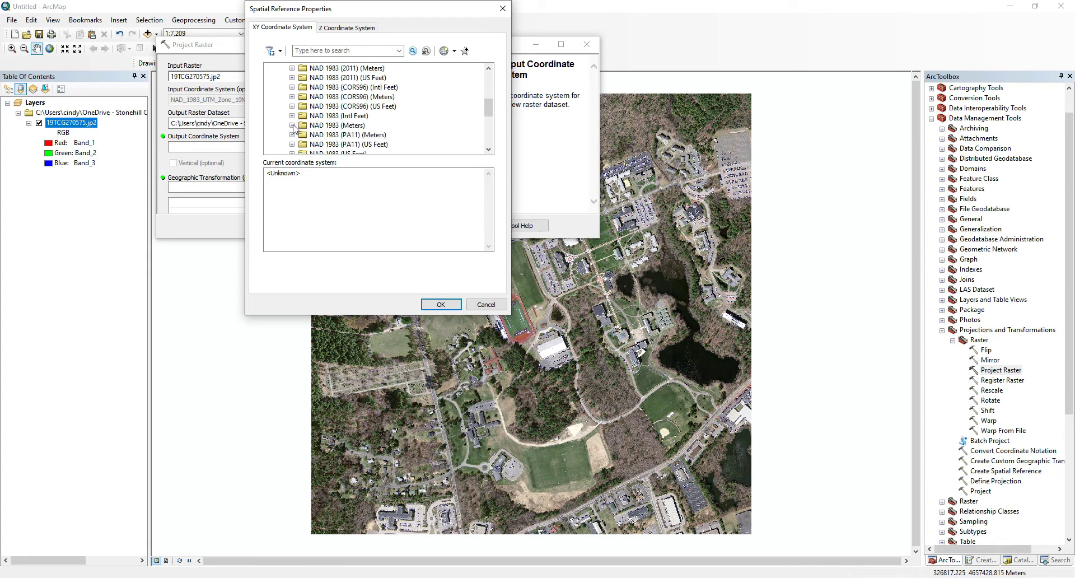
pyautogui.click(292, 125)
pyautogui.scroll(-3, 335, 129)
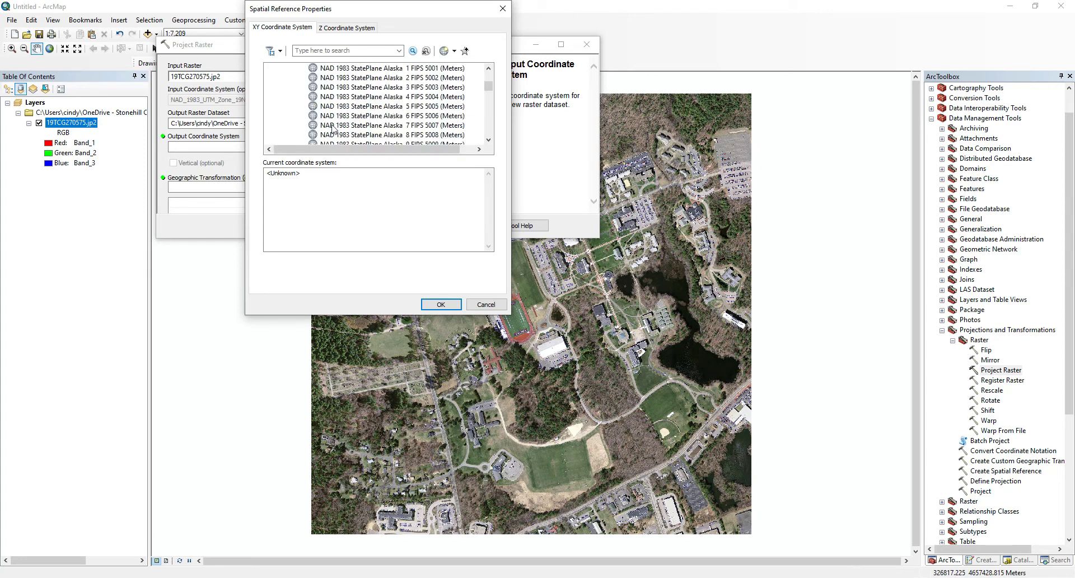
pyautogui.scroll(-10, 336, 129)
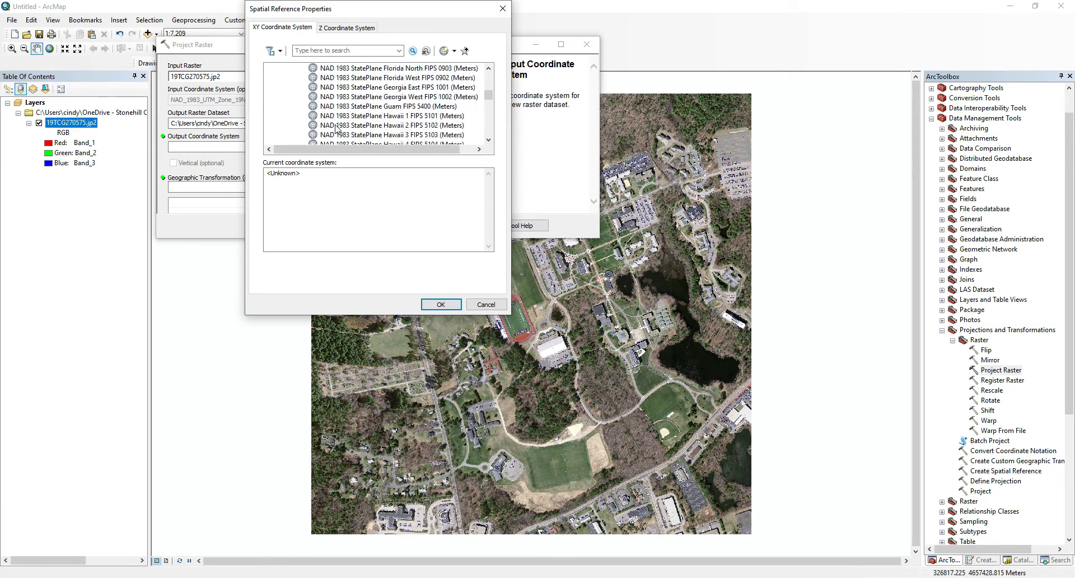
pyautogui.scroll(-6, 336, 129)
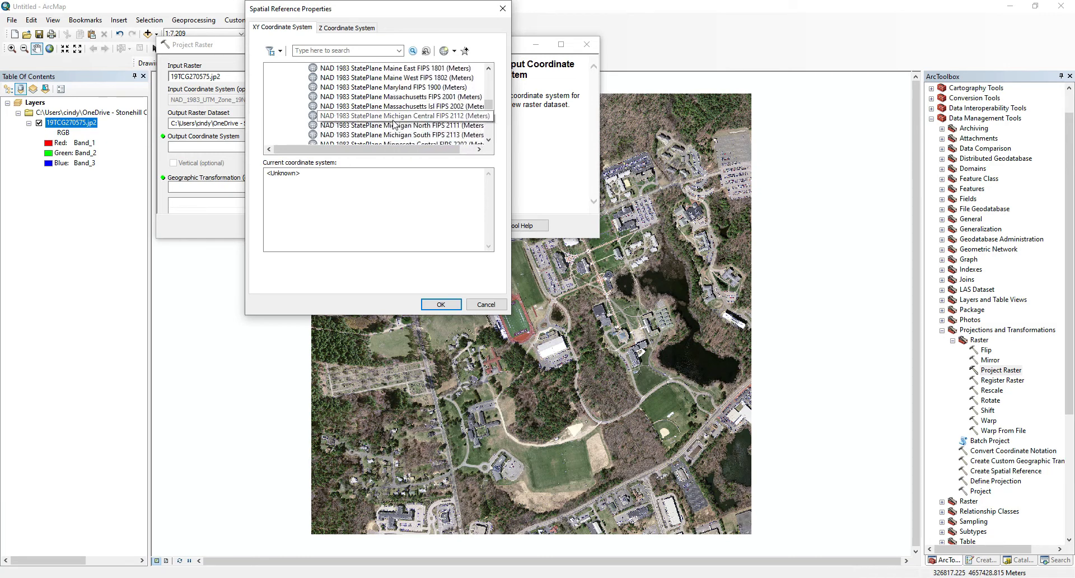
pyautogui.click(440, 98)
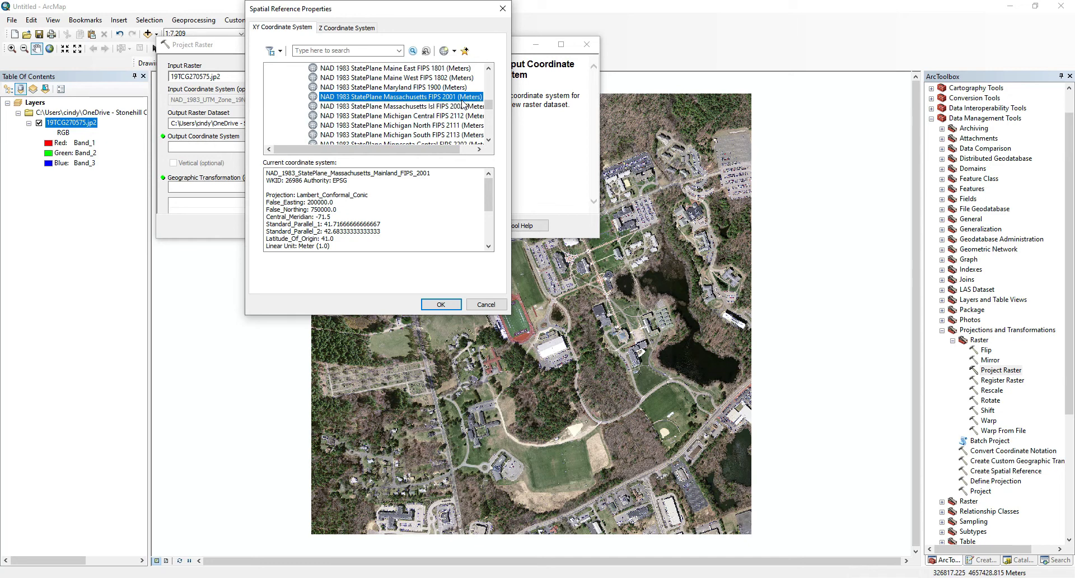
pyautogui.click(441, 304)
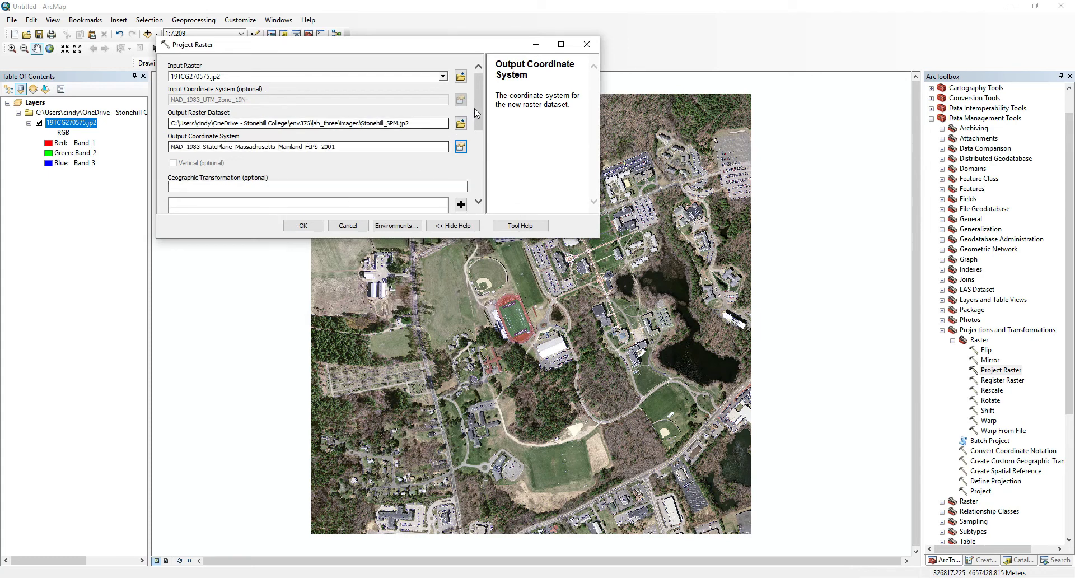
pyautogui.scroll(-5, 392, 185)
pyautogui.scroll(5, 480, 173)
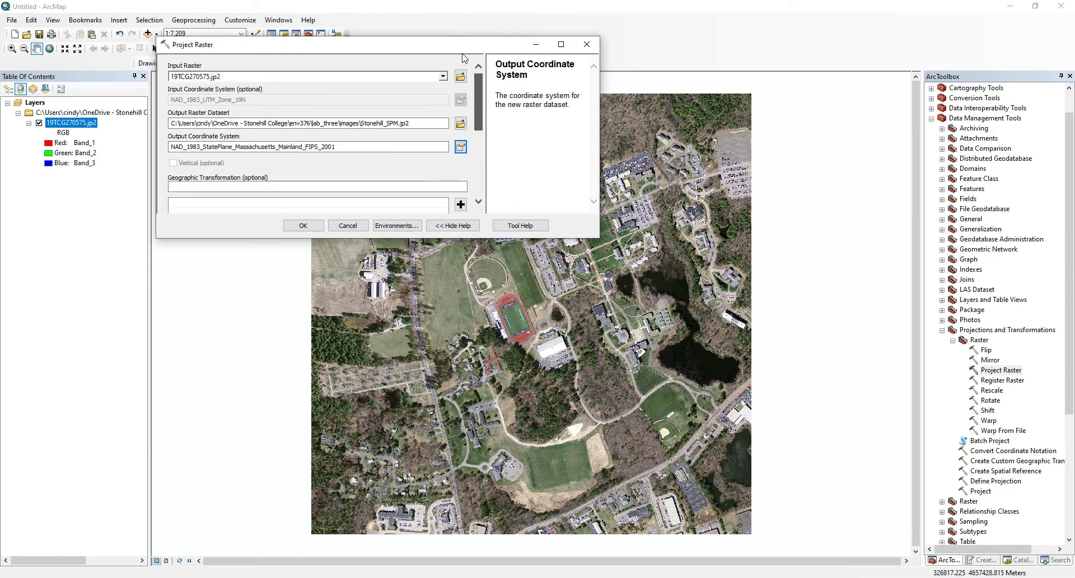
# Step: Run Project Raster so Stonehill_SPM.jp2 is added to the map
pyautogui.click(302, 225)
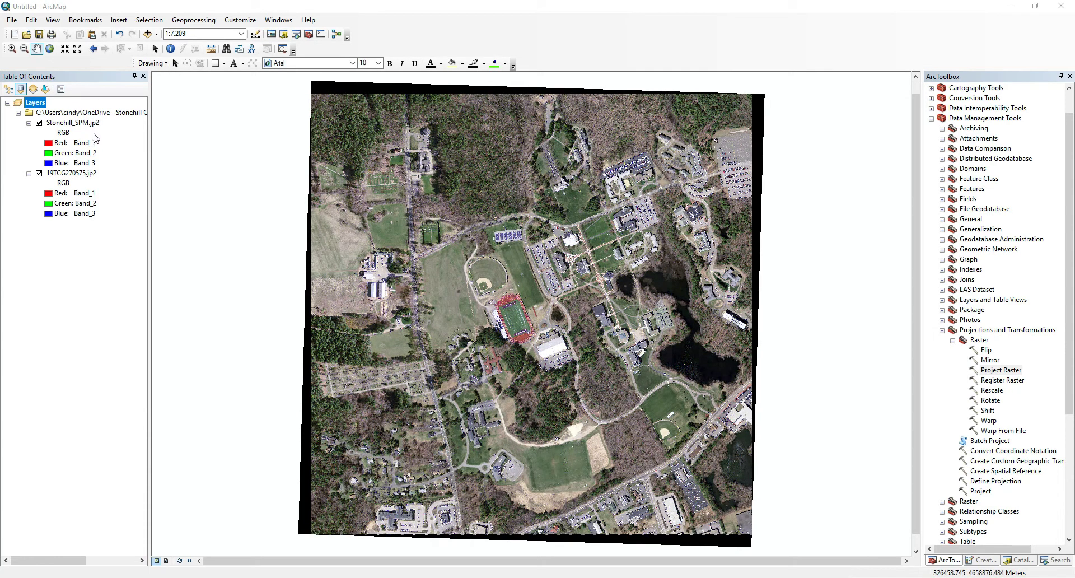
pyautogui.click(43, 103)
# Step: Check Stonehill_SPM.jp2's layer properties to confirm its Massachusetts Mainland State Plane spatial reference
pyautogui.click(93, 124)
pyautogui.click(92, 124)
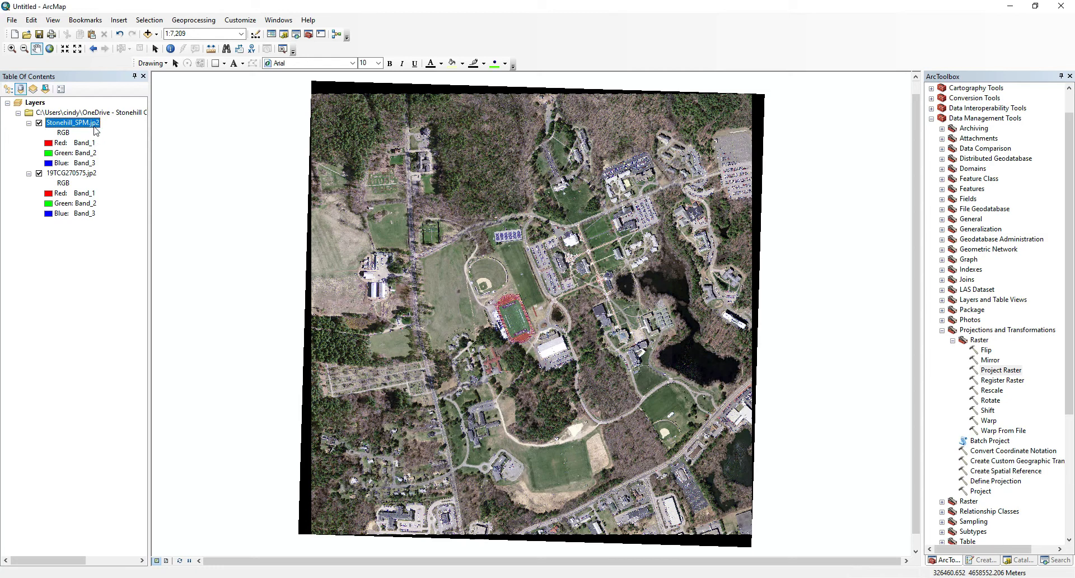
pyautogui.rightClick(93, 127)
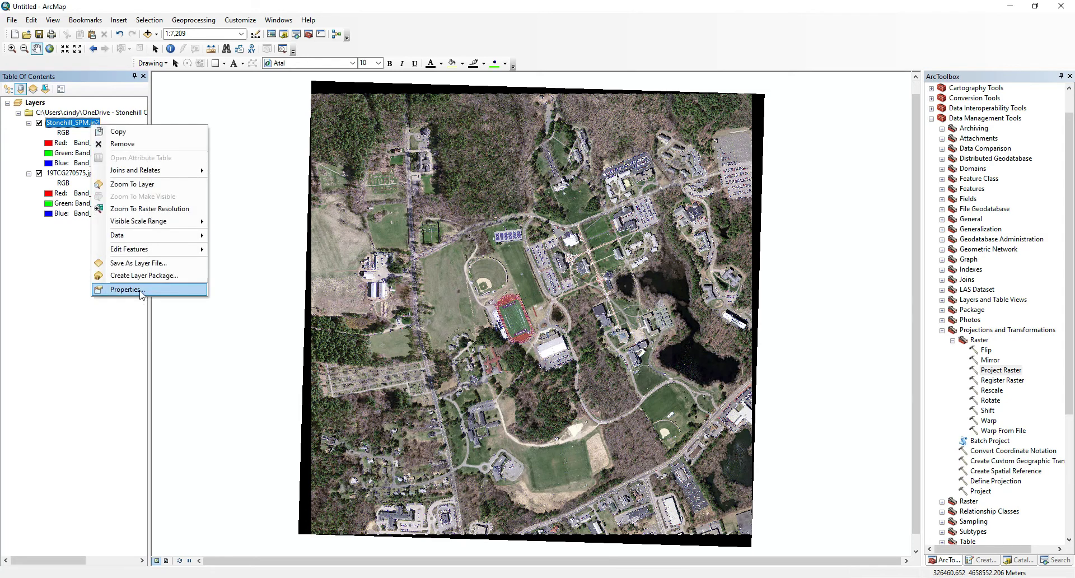
pyautogui.click(177, 289)
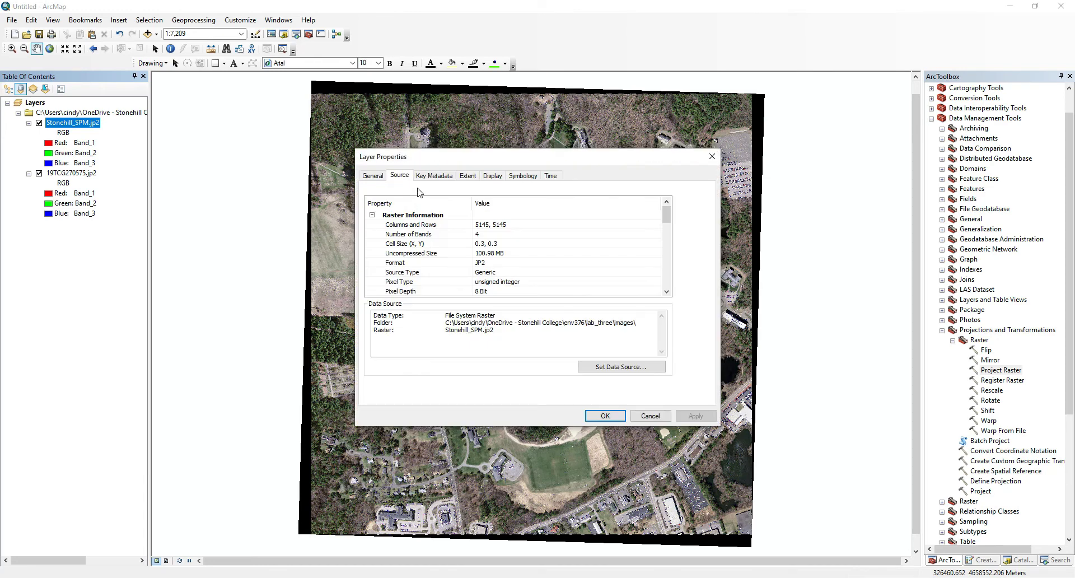
pyautogui.moveTo(666, 221); pyautogui.dragTo(666, 256)
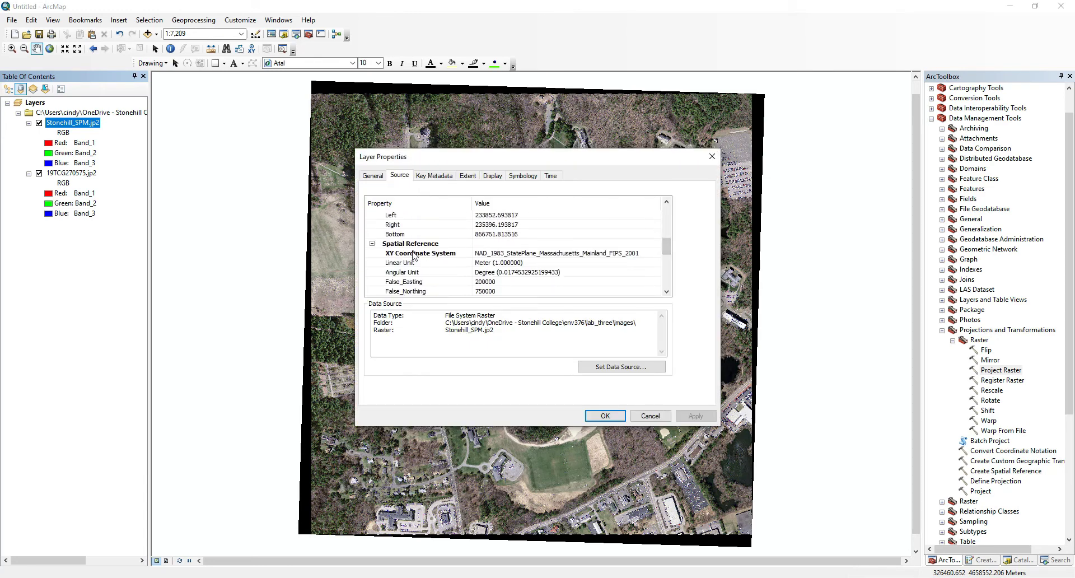